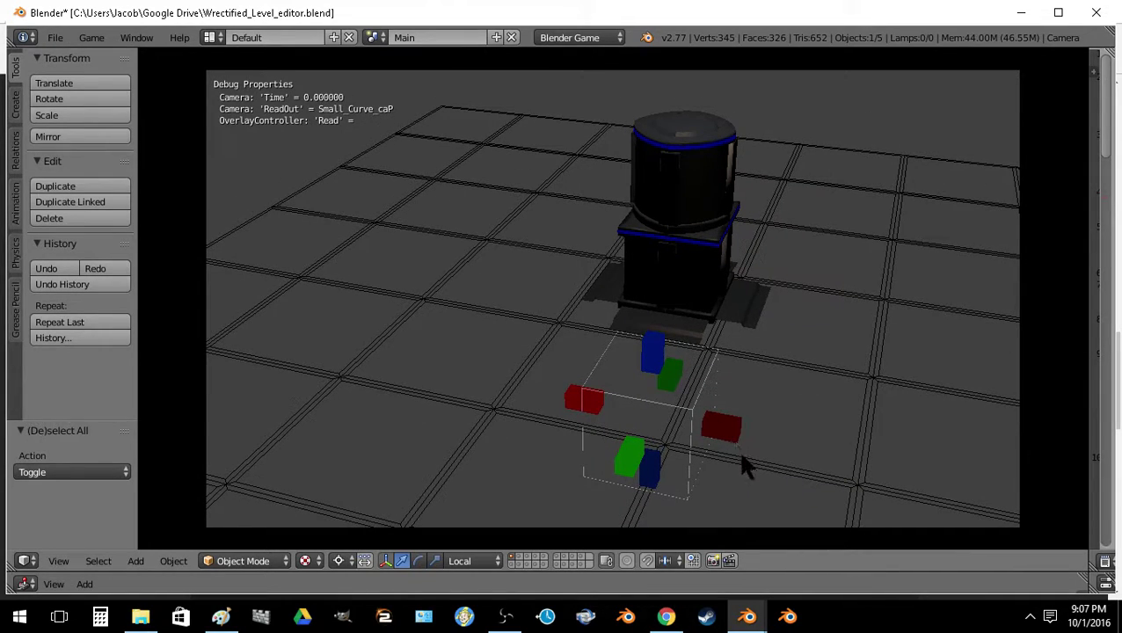
Rotate and place Small_Curve_caP pieces to round off the corners of the platform around the tower's base
{"action": "left_click", "coordinate": [772, 406]}
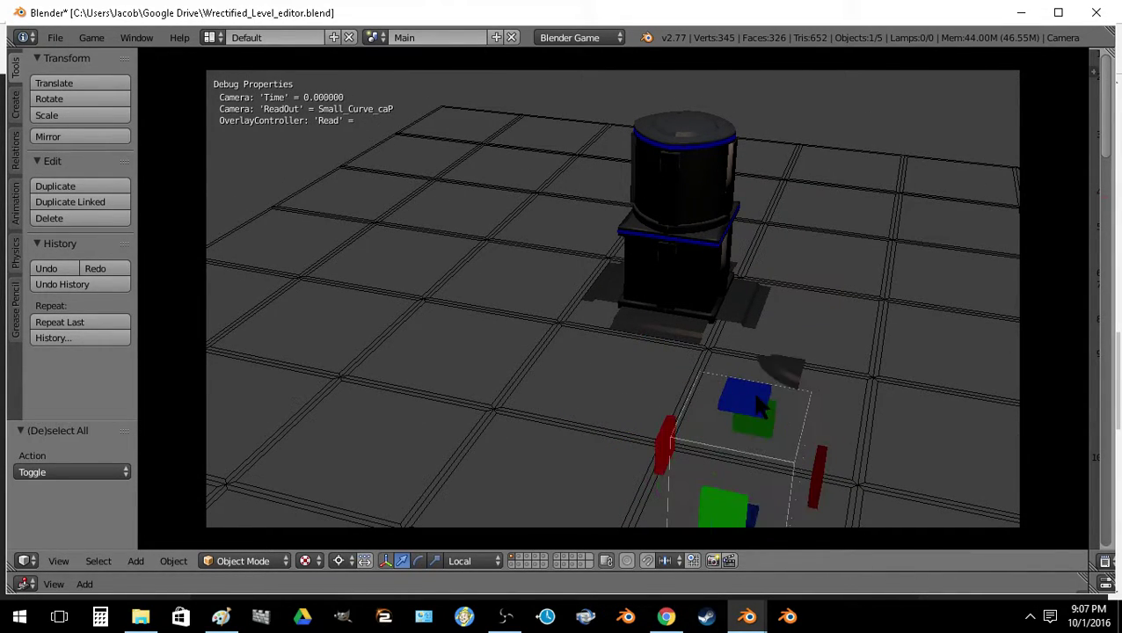
{"action": "left_click", "coordinate": [722, 371]}
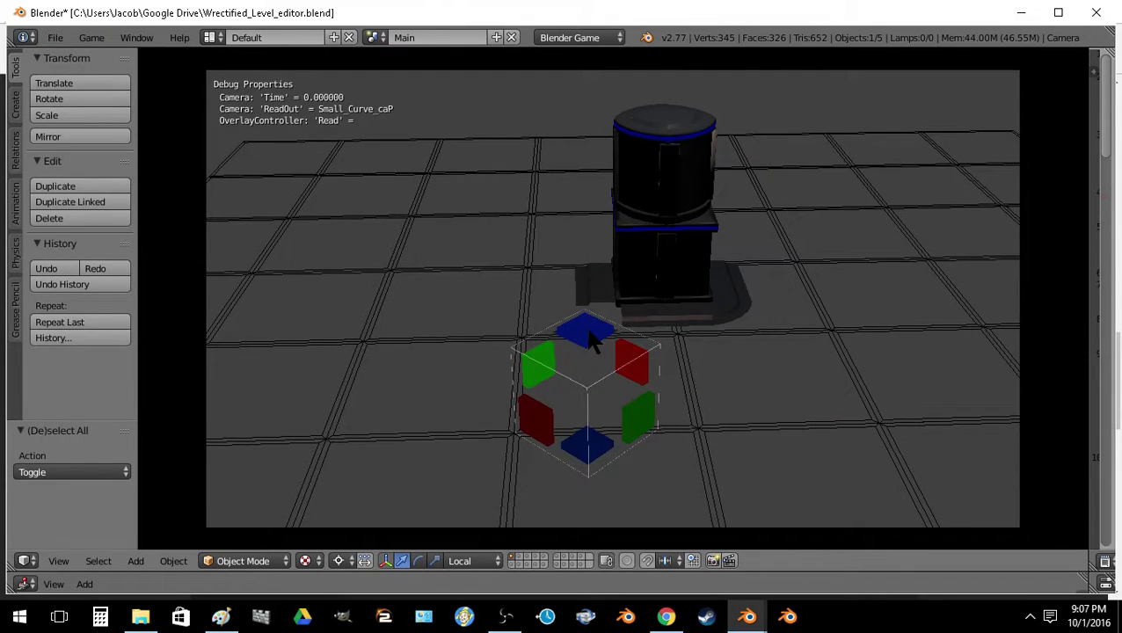
{"action": "scroll", "coordinate": [591, 343], "scroll_direction": "down", "scroll_amount": 1}
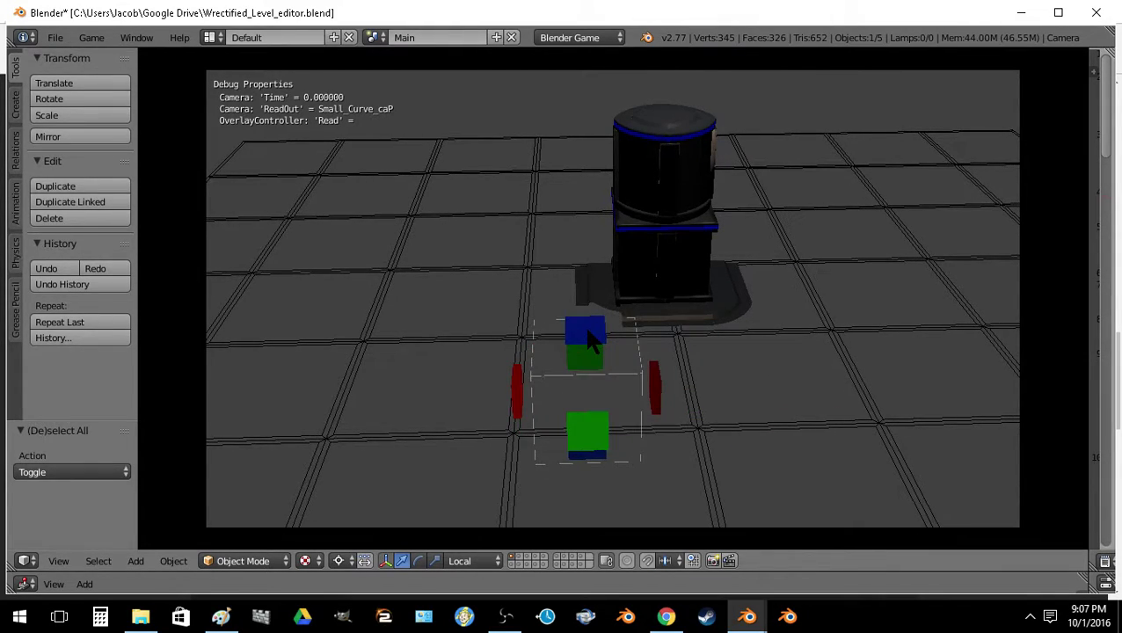
{"action": "scroll", "coordinate": [605, 309], "scroll_direction": "down", "scroll_amount": 1}
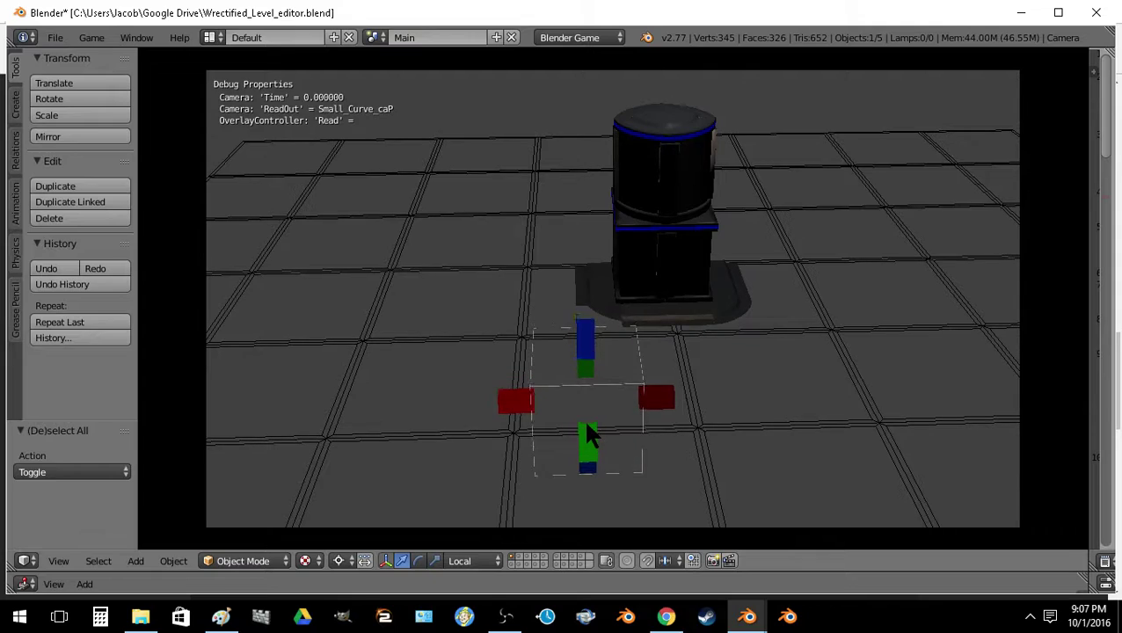
{"action": "middle_click_drag", "start_coordinate": [598, 387], "coordinate": [703, 386]}
{"action": "scroll", "coordinate": [822, 334], "scroll_direction": "down", "scroll_amount": 1}
{"action": "scroll", "coordinate": [822, 334], "scroll_direction": "down", "scroll_amount": 1}
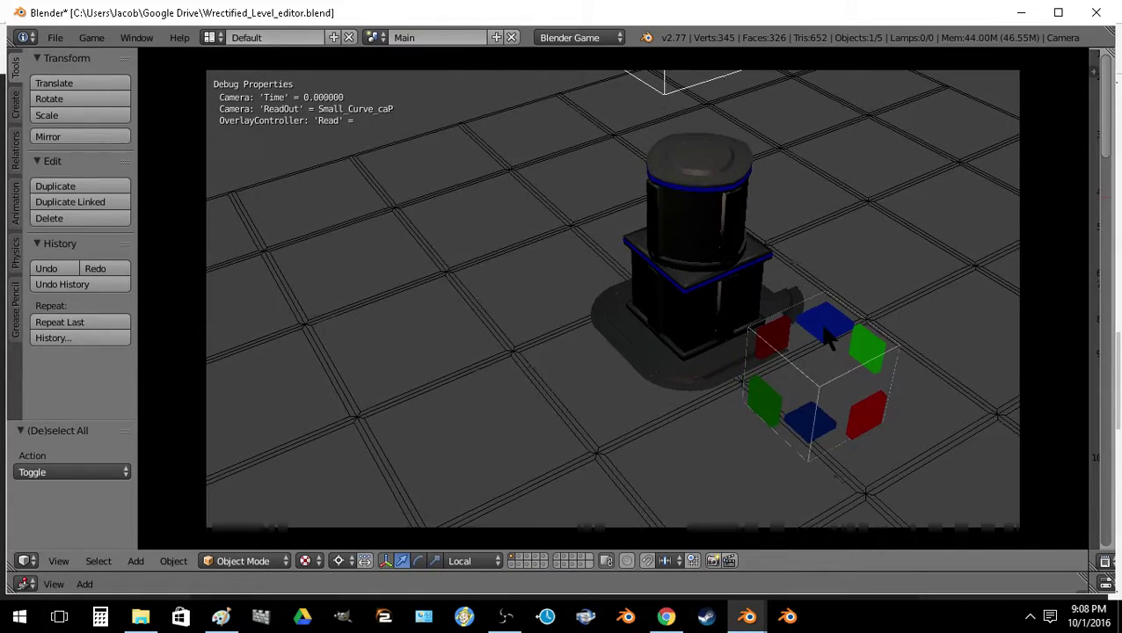
{"action": "scroll", "coordinate": [805, 327], "scroll_direction": "down", "scroll_amount": 1}
{"action": "middle_click_drag", "start_coordinate": [801, 326], "coordinate": [496, 293]}
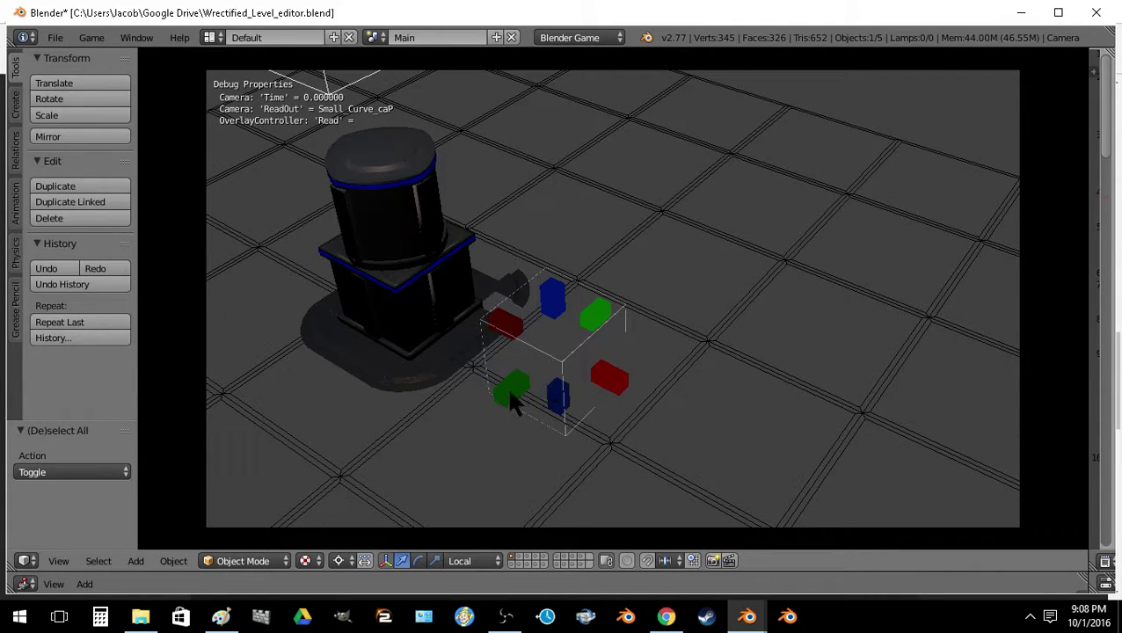
{"action": "middle_click_drag", "start_coordinate": [518, 370], "coordinate": [710, 227]}
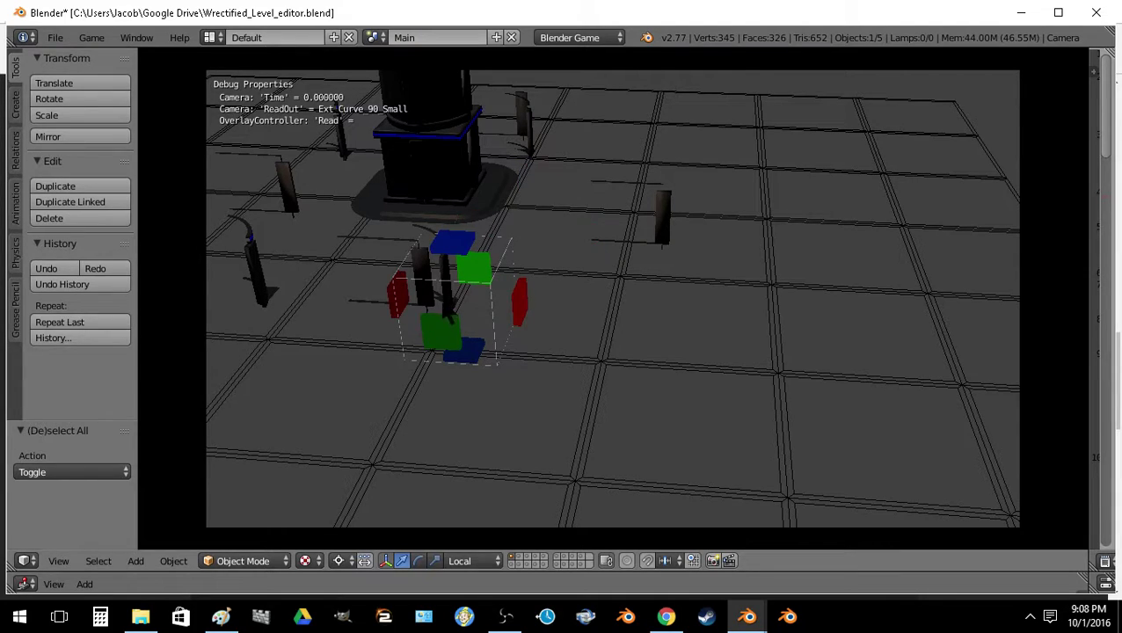
Rotate Ext_Curve_90_Small wall pieces and fit them beneath the edge of the tower's rounded platform
{"action": "scroll", "coordinate": [464, 345], "scroll_direction": "down", "scroll_amount": 2}
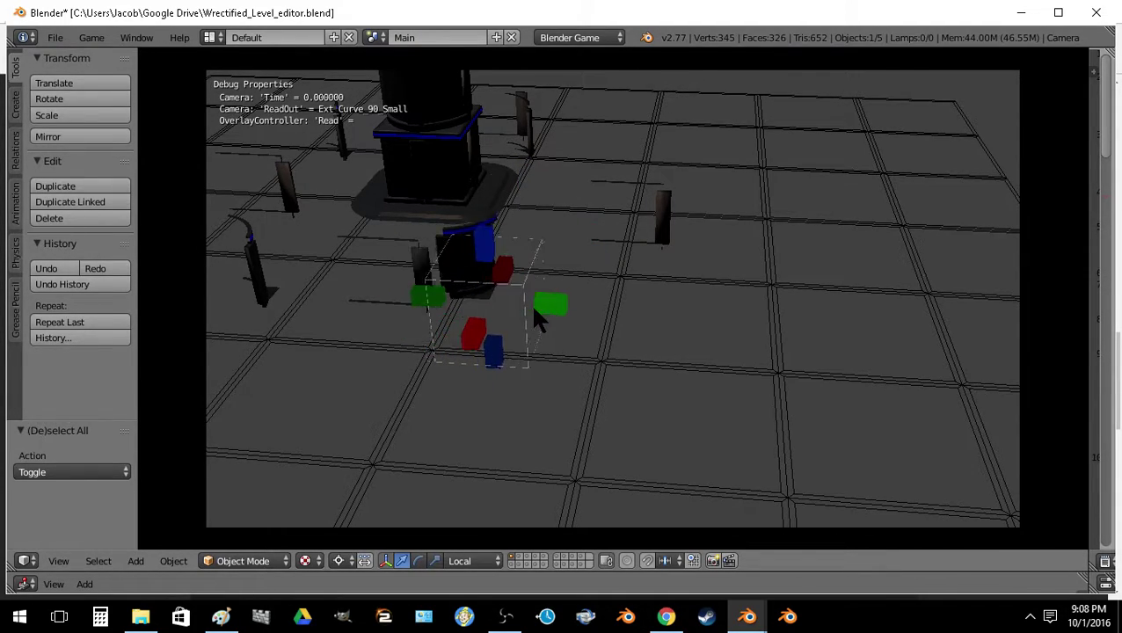
{"action": "key", "text": "Right"}
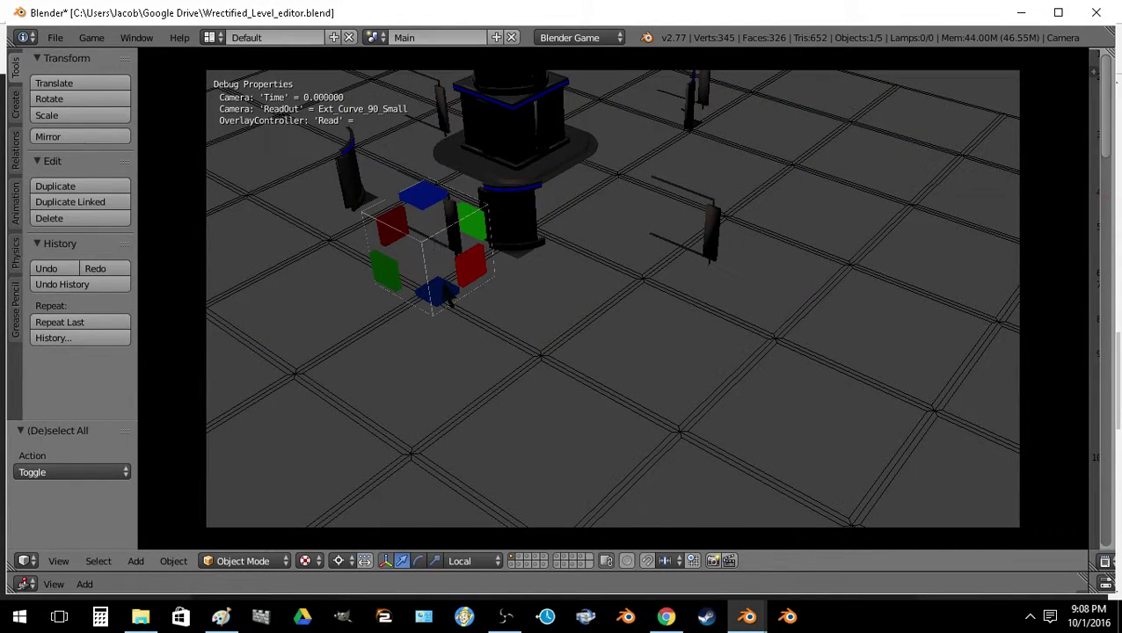
{"action": "scroll", "coordinate": [445, 299], "scroll_direction": "down", "scroll_amount": 1}
{"action": "scroll", "coordinate": [445, 255], "scroll_direction": "down", "scroll_amount": 1}
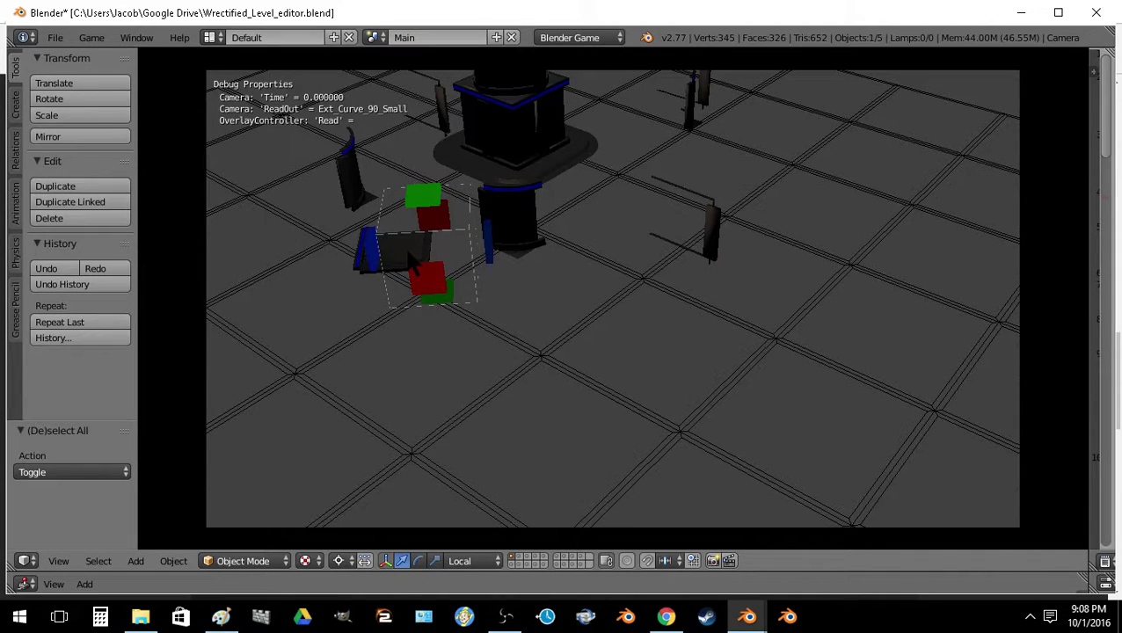
{"action": "key", "text": "Tab"}
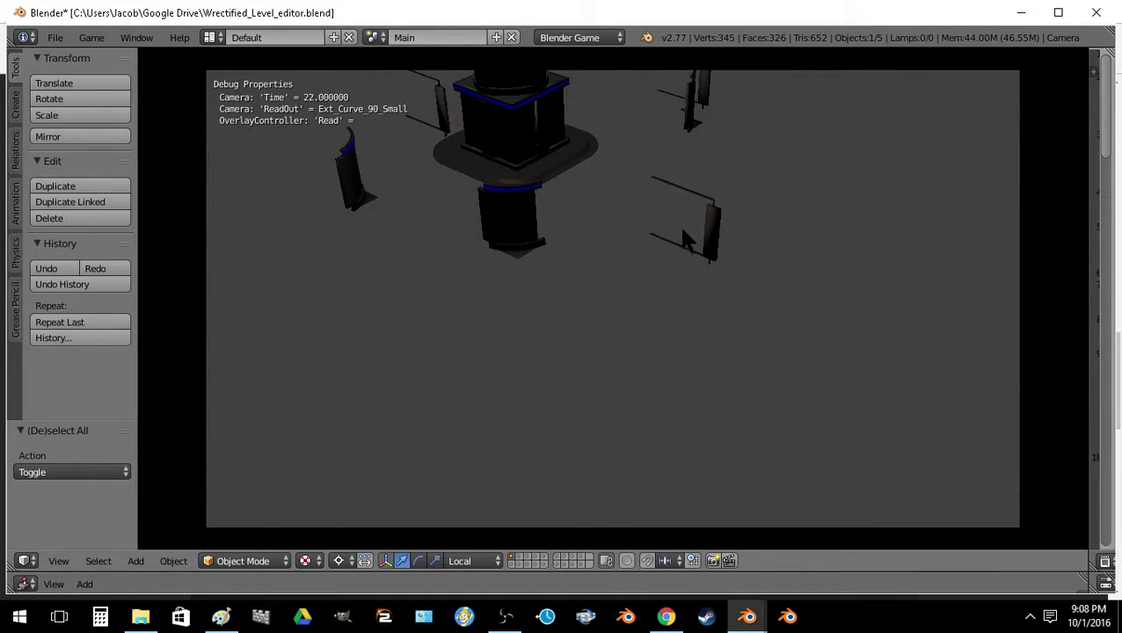
{"action": "key", "text": "Tab"}
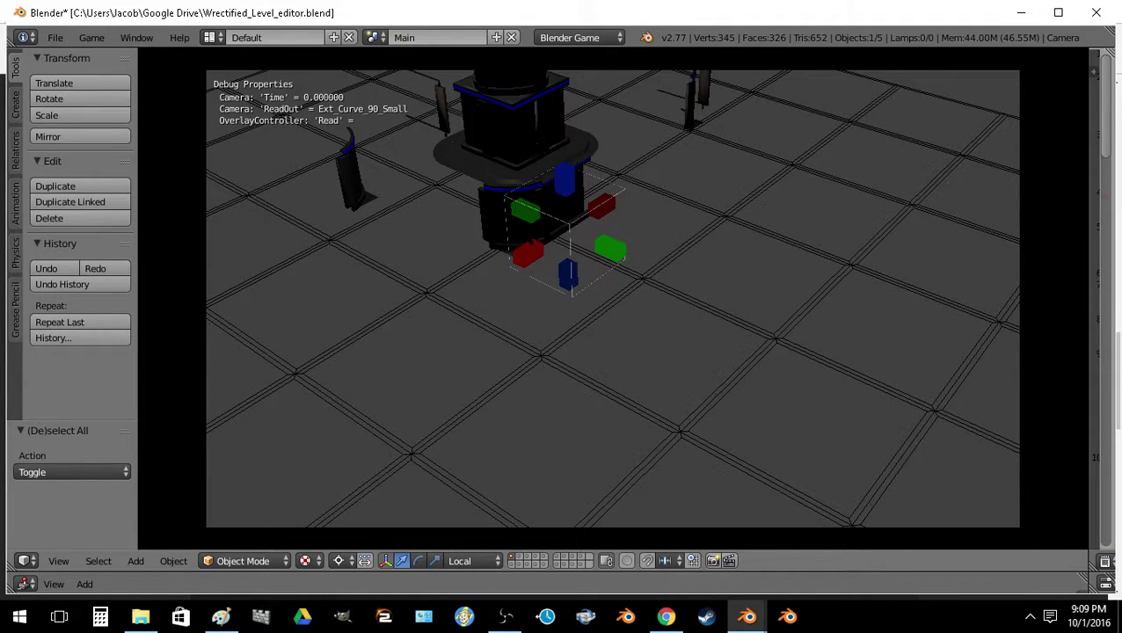
{"action": "key", "text": "e"}
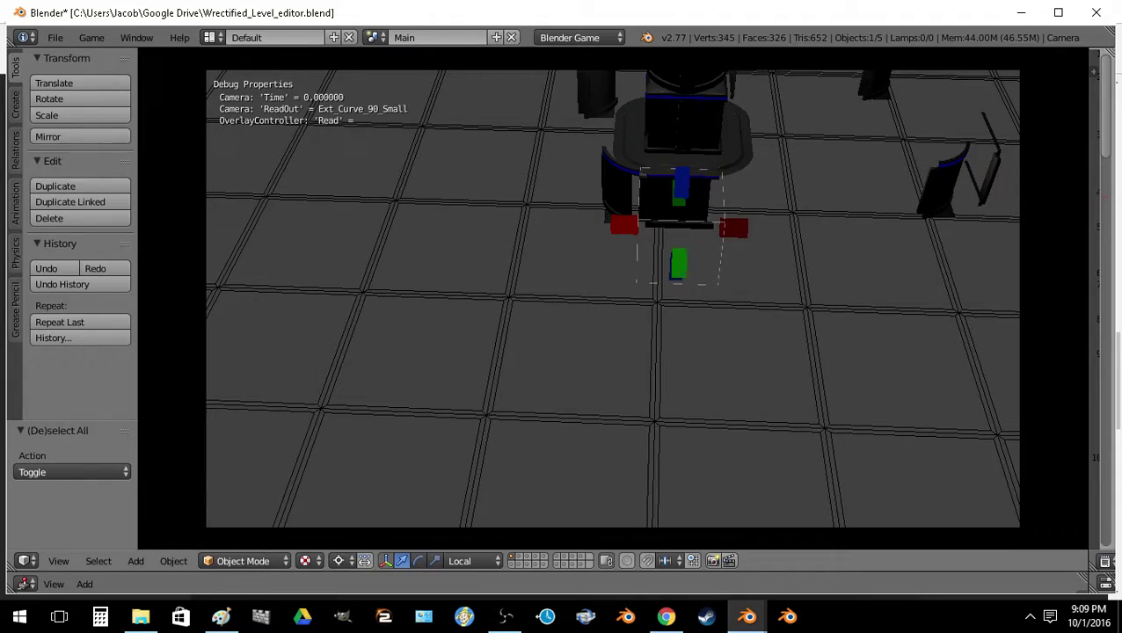
{"action": "key", "text": "e"}
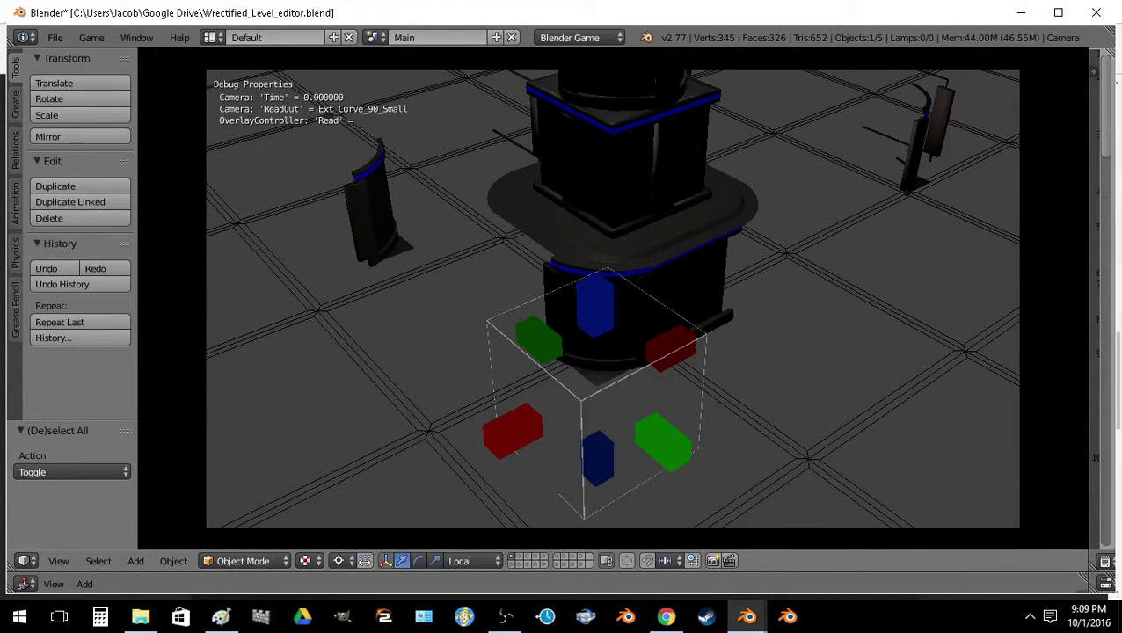
{"action": "scroll", "coordinate": [439, 337], "scroll_direction": "down", "scroll_amount": 4}
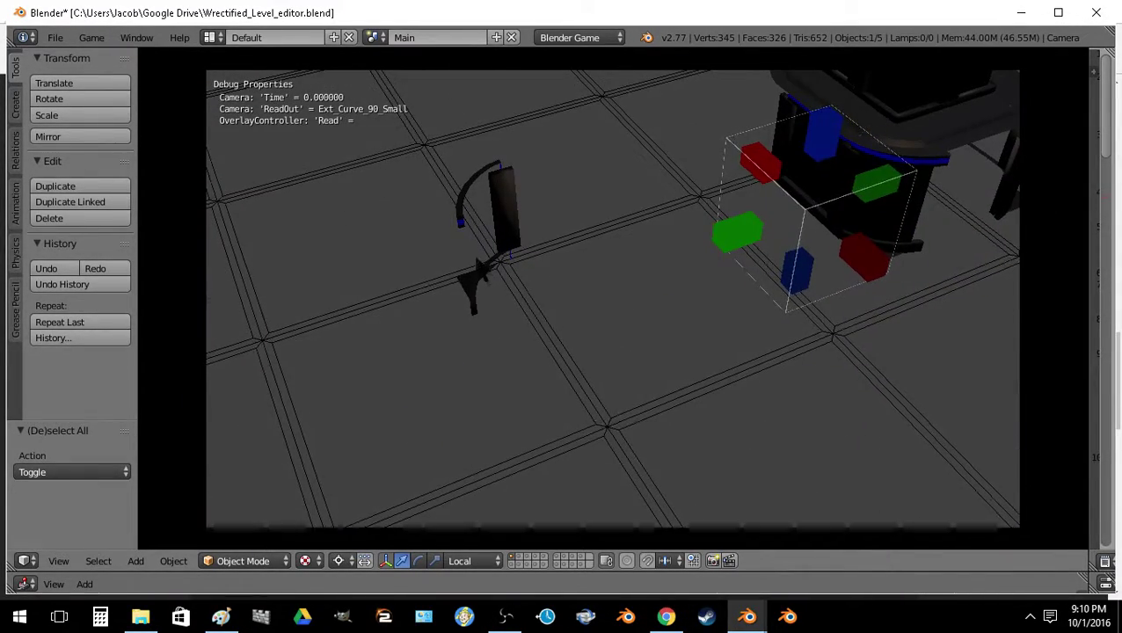
Clear the stray curved wall pieces beside the tower and bring the placement box up to its lower wall
{"action": "left_click_drag", "start_coordinate": [544, 243], "coordinate": [769, 176]}
{"action": "left_click_drag", "start_coordinate": [621, 183], "coordinate": [684, 164]}
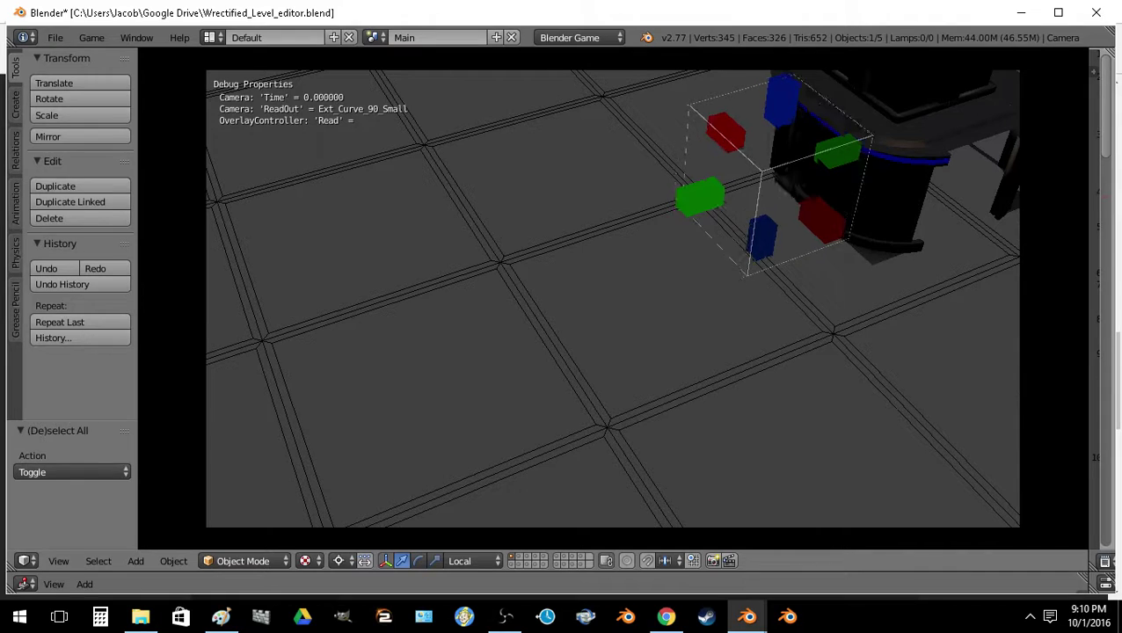
{"action": "left_click_drag", "start_coordinate": [726, 132], "coordinate": [727, 136]}
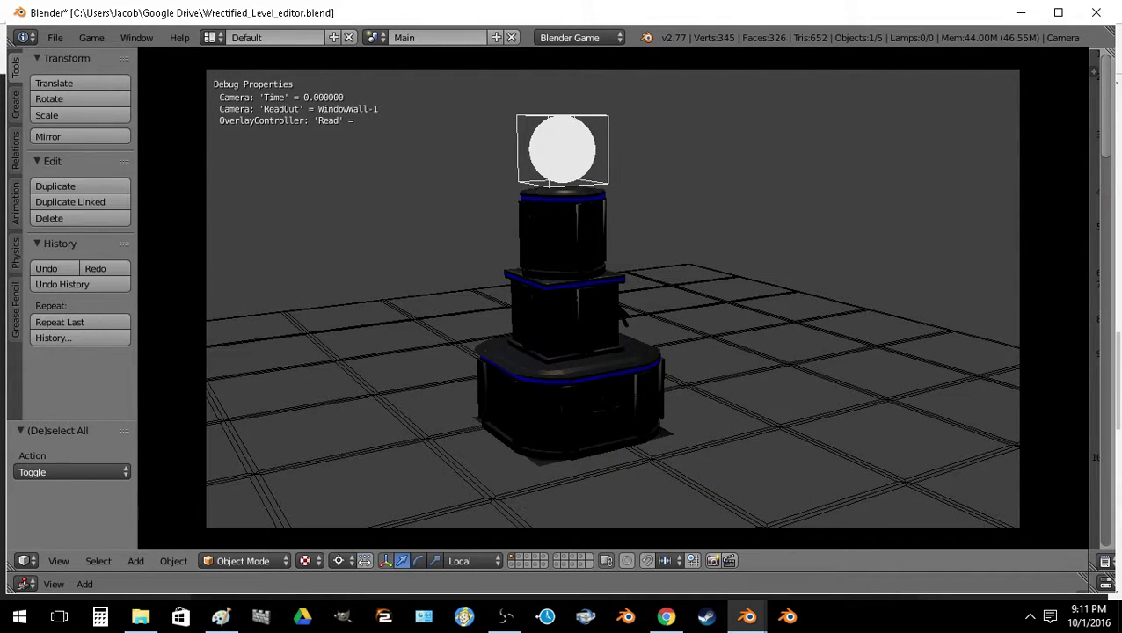
Exit the running level editor and restart it from a zoomed-out perspective of the whole grid
{"action": "key", "text": "Escape"}
{"action": "scroll", "coordinate": [447, 319], "scroll_direction": "down", "scroll_amount": 5}
{"action": "middle_click_drag", "start_coordinate": [535, 318], "coordinate": [437, 308]}
{"action": "key", "text": "p"}
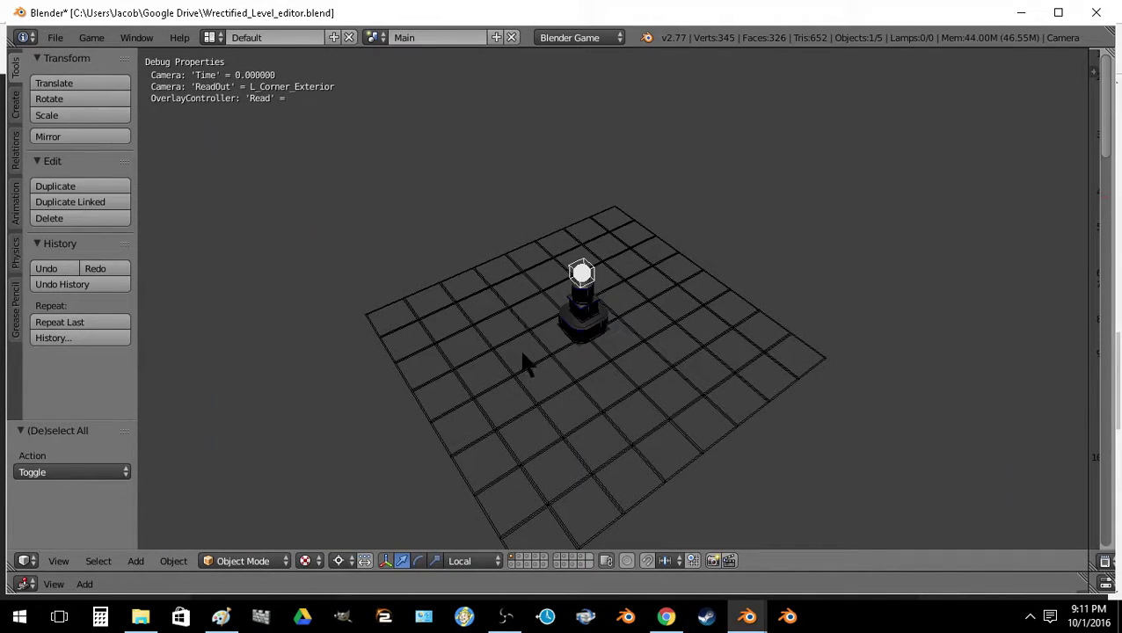
Stop the game, switch the viewport to the Camera view, and start the game again
{"action": "key", "text": "Escape"}
{"action": "left_click", "coordinate": [59, 561]}
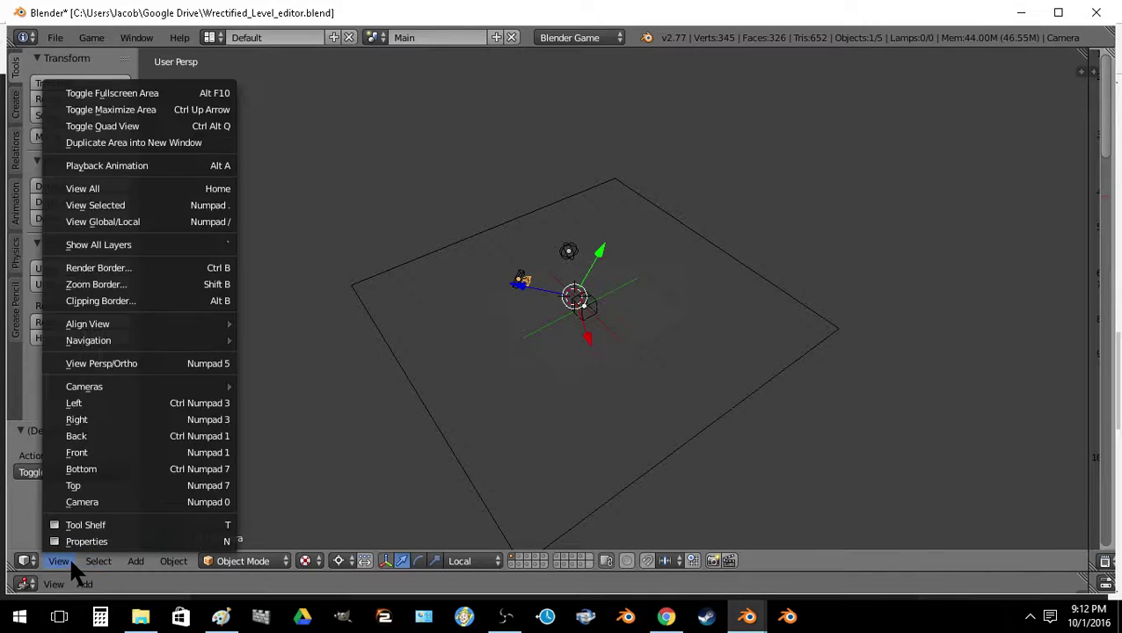
{"action": "left_click", "coordinate": [81, 503]}
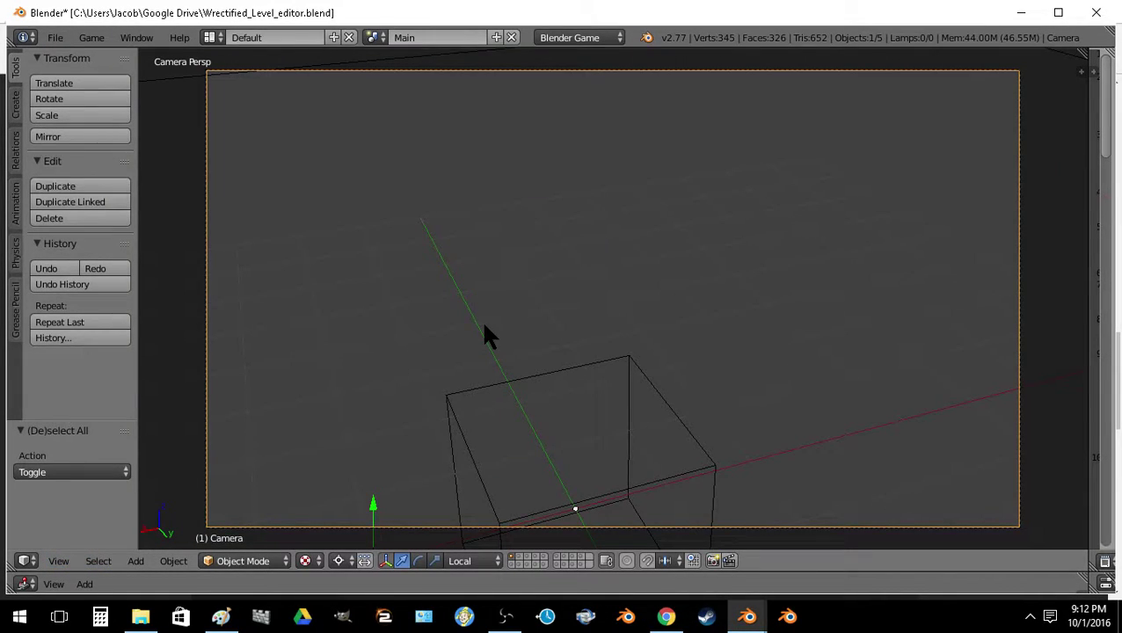
{"action": "key", "text": "p"}
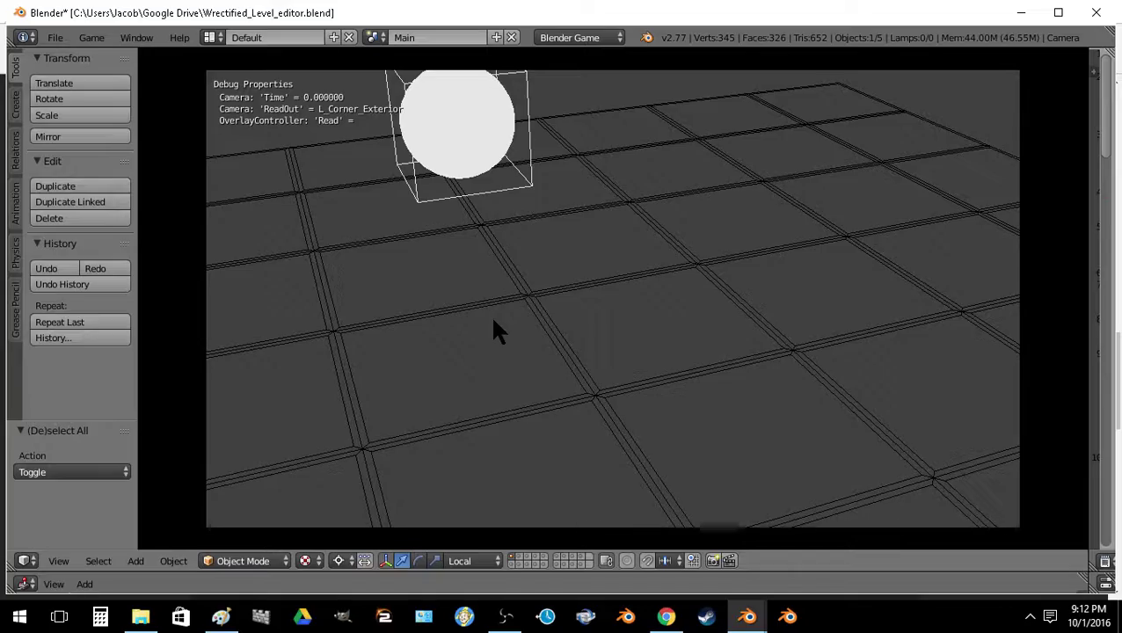